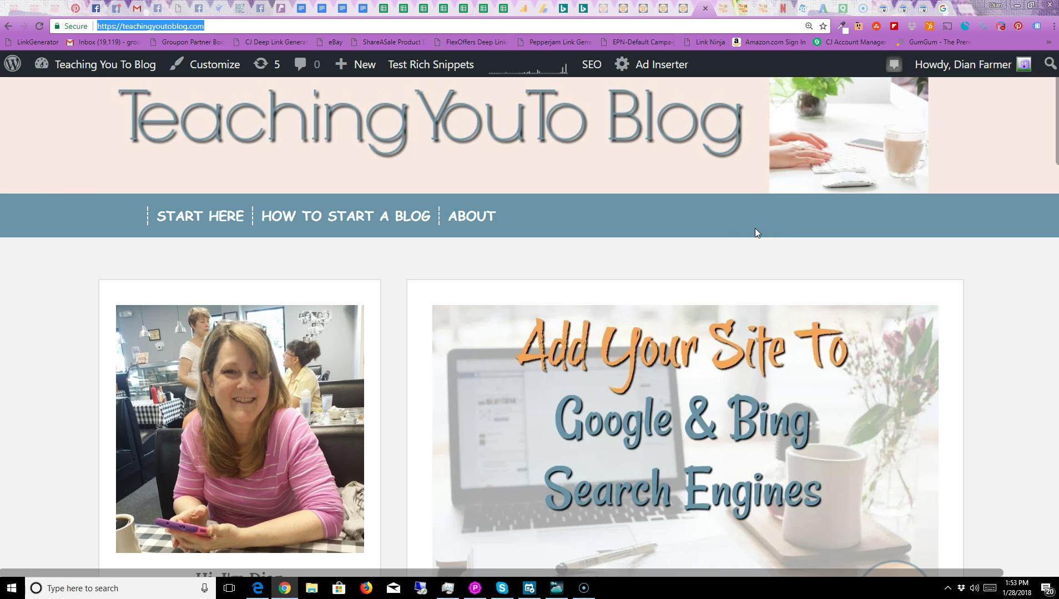
Examine the XML Sitemap settings of All in One SEO, from the sitemap status through to the frequencies
left_click(642, 12)
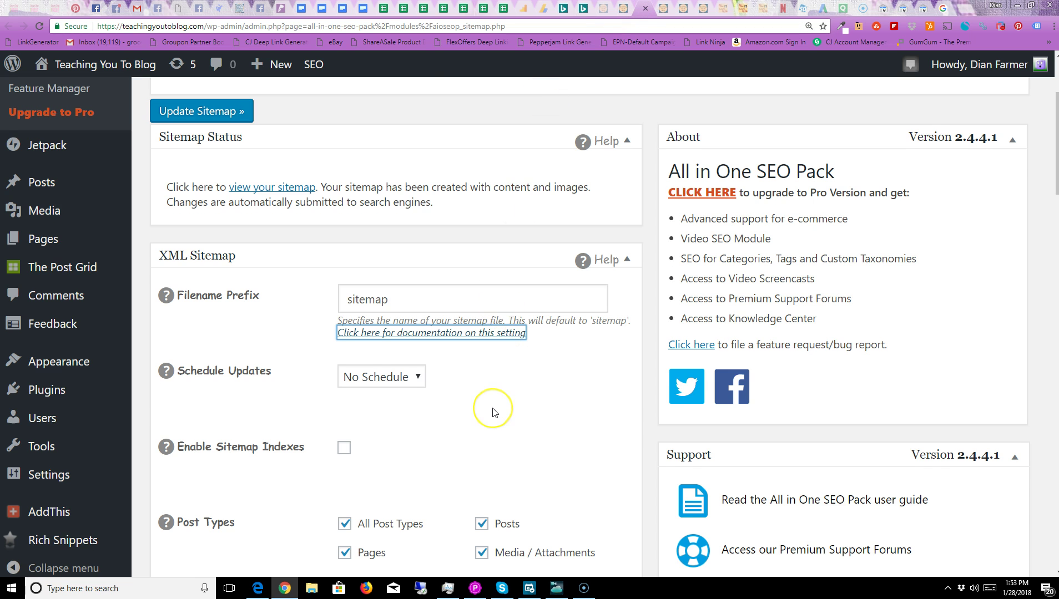
scroll(493, 410, "up", 3)
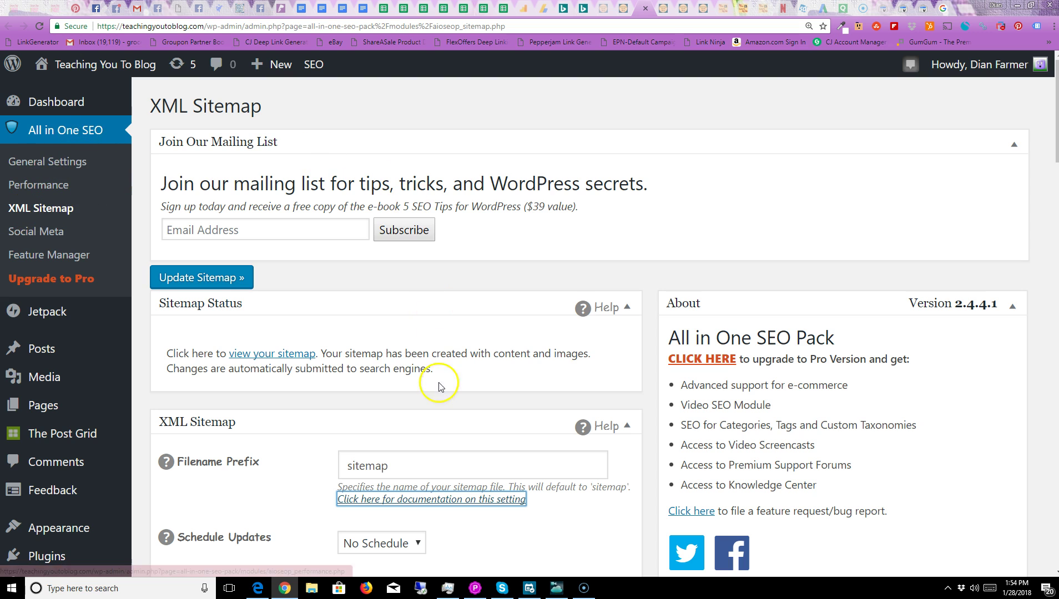
scroll(425, 400, "down", 8)
scroll(426, 401, "down", 20)
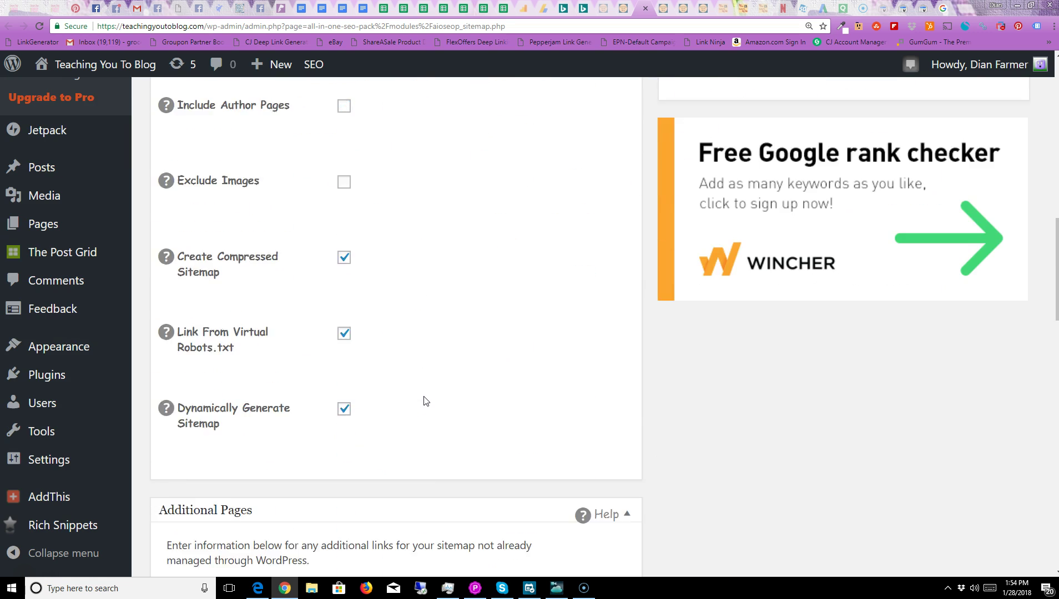
scroll(421, 401, "down", 4)
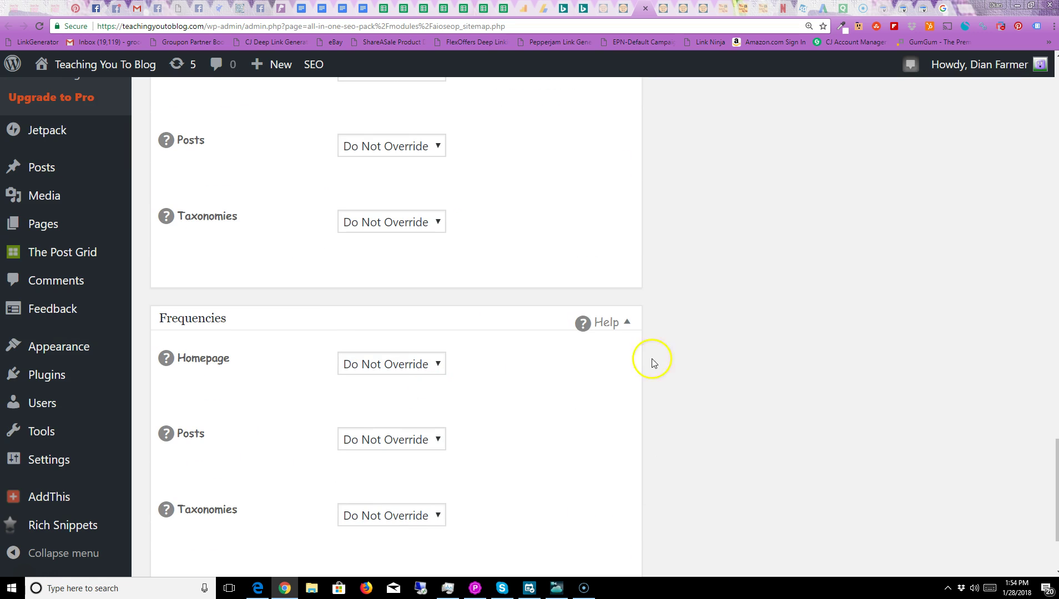
scroll(968, 394, "down", 2)
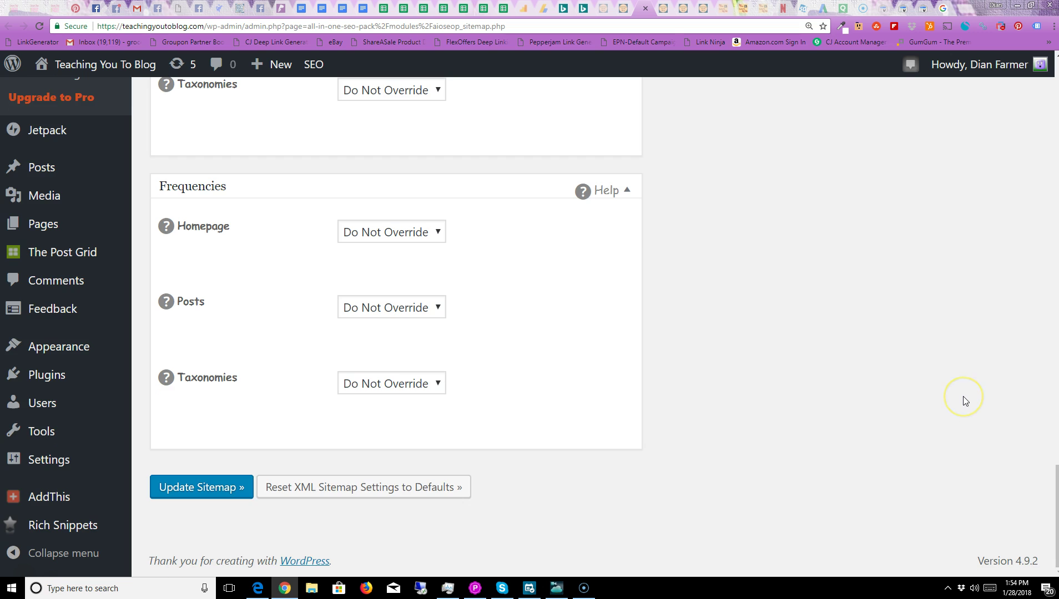
scroll(964, 399, "up", 20)
scroll(964, 399, "up", 12)
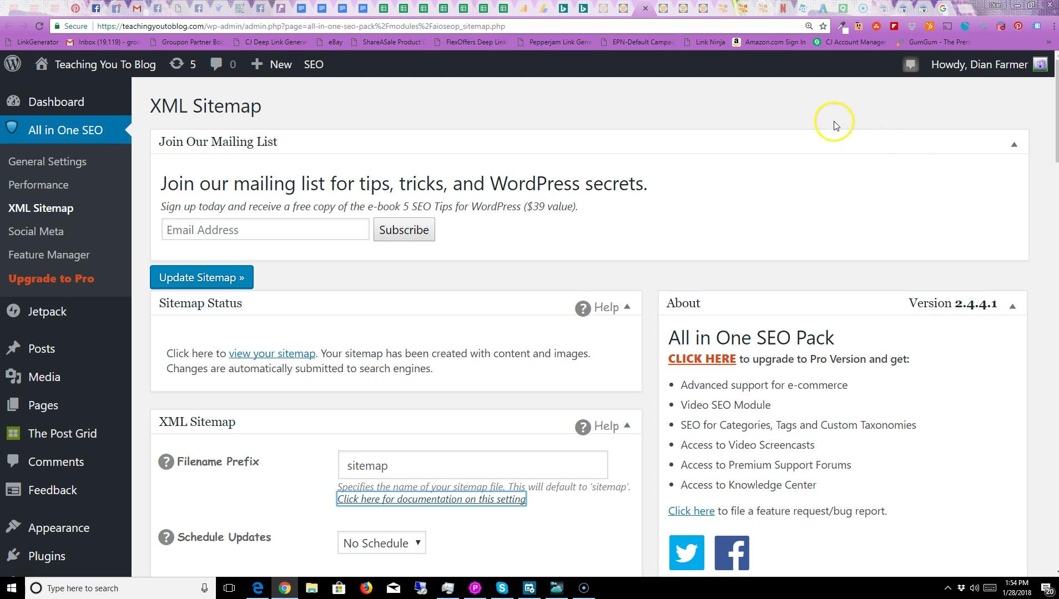
left_click(903, 9)
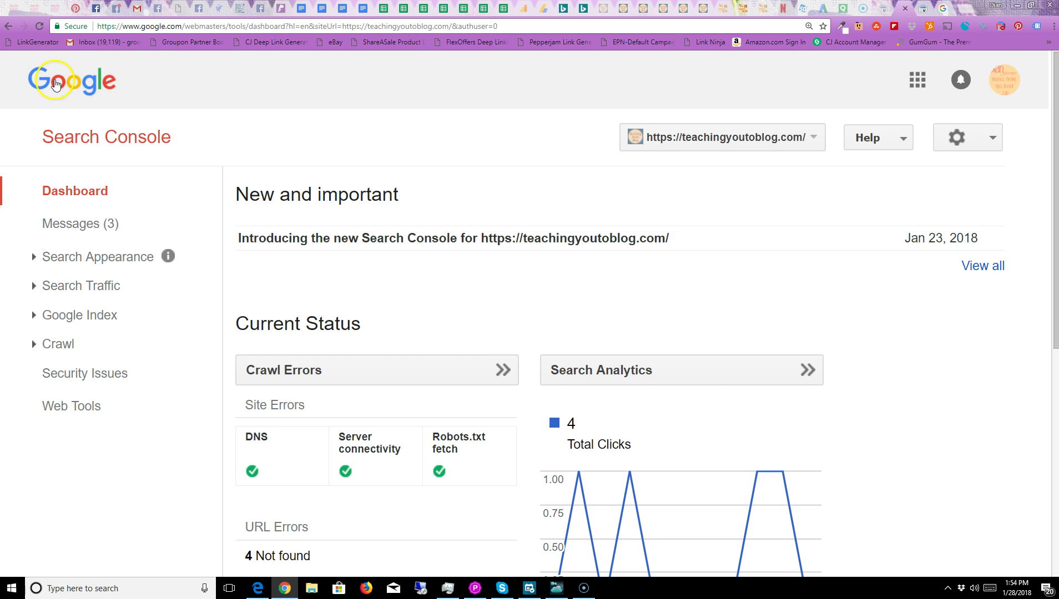
left_click(174, 92)
left_click(693, 138)
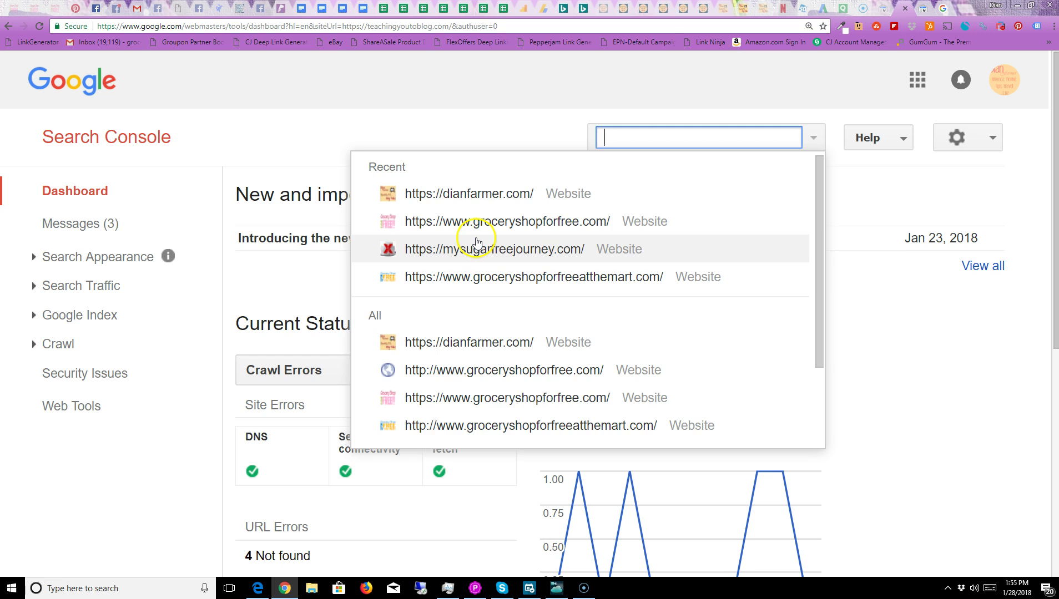
scroll(473, 236, "down", 2)
scroll(488, 311, "down", 2)
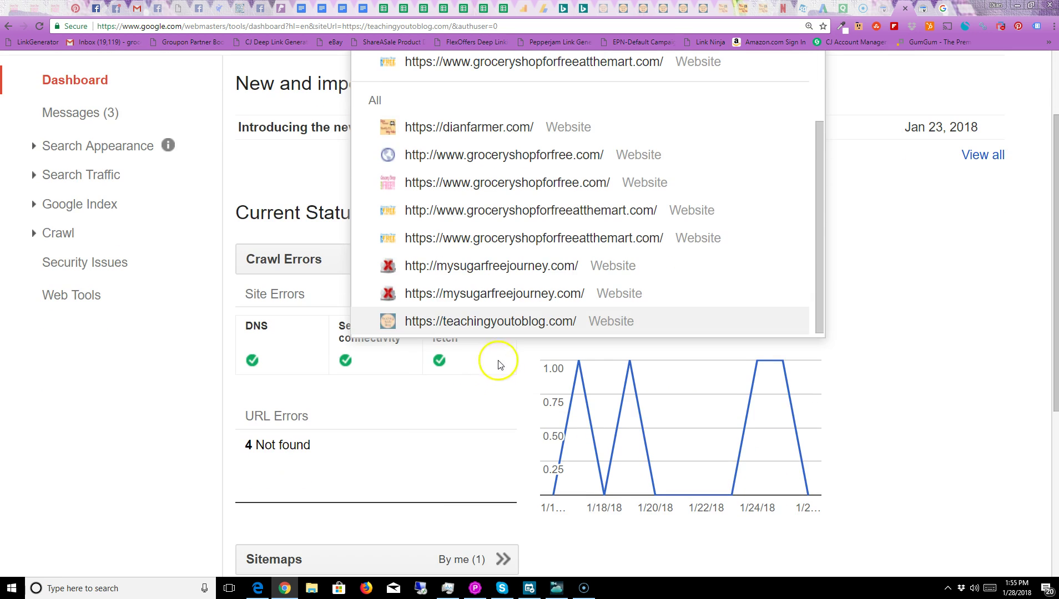
left_click(502, 328)
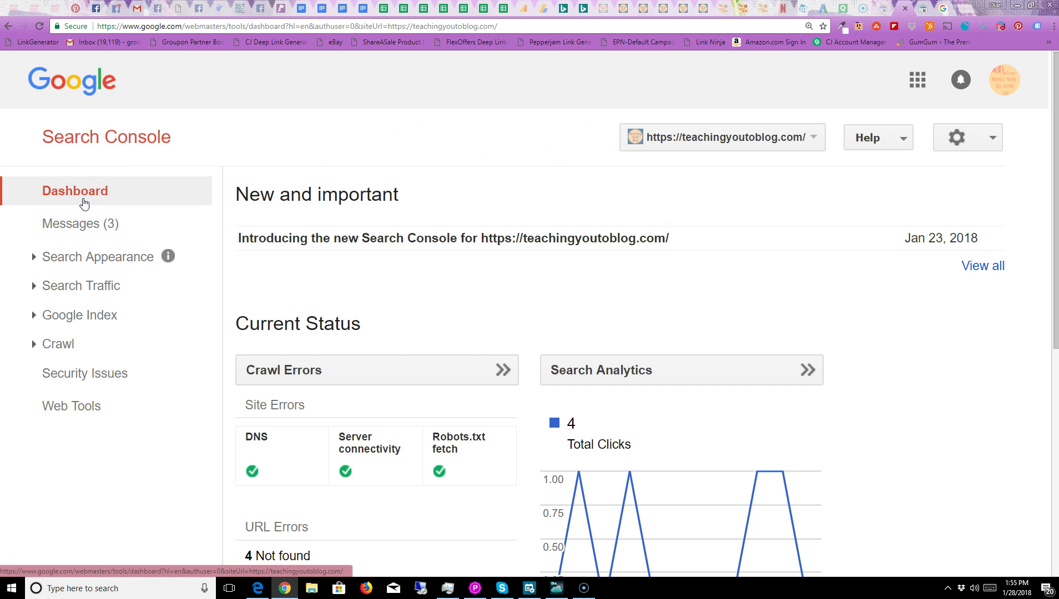
Open the Sitemaps page among the site's Crawl tools
left_click(51, 347)
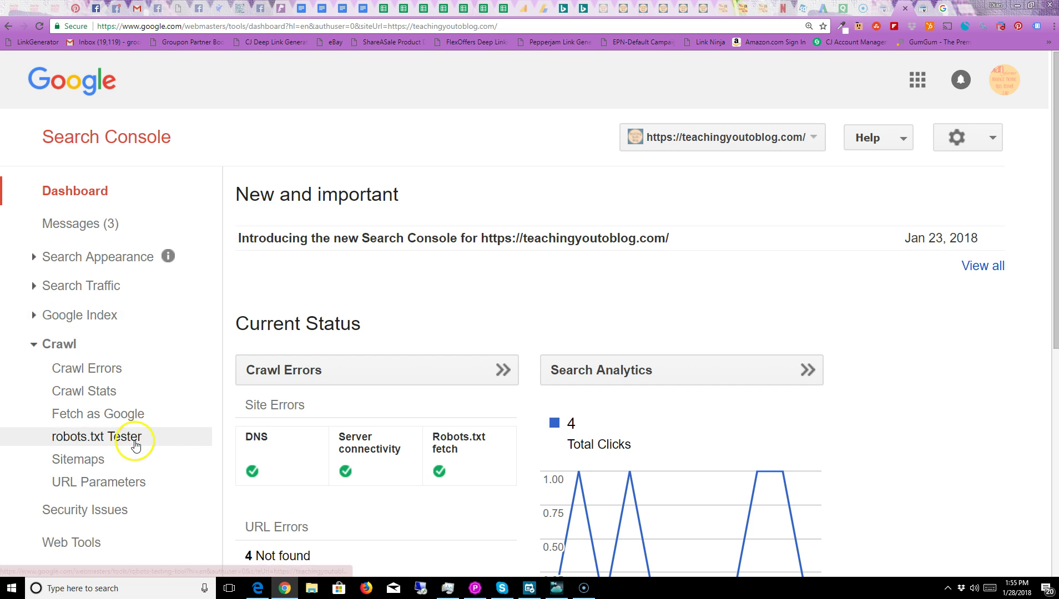
left_click(100, 466)
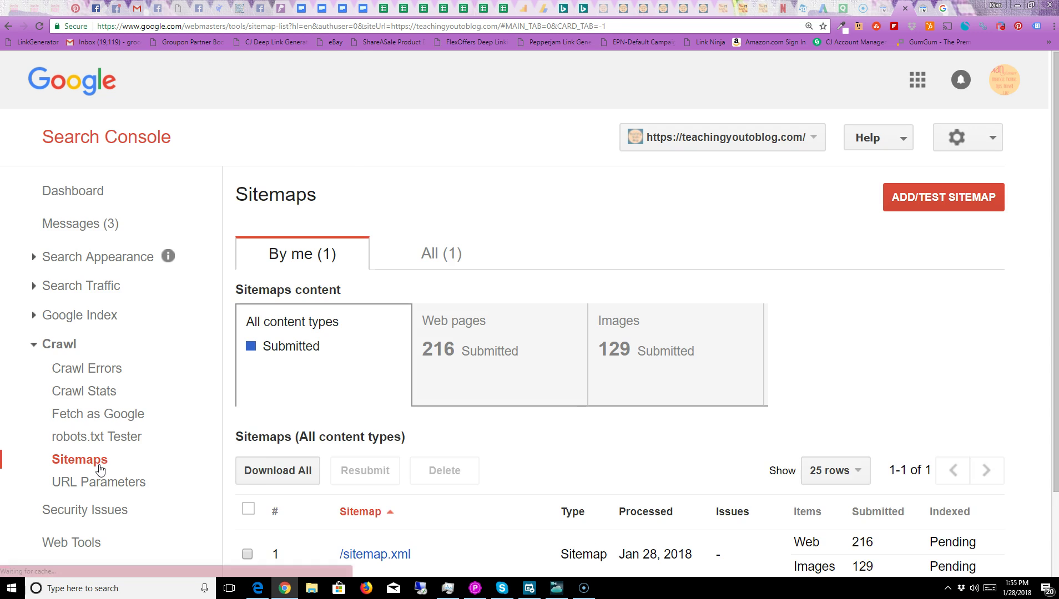
left_click(266, 335)
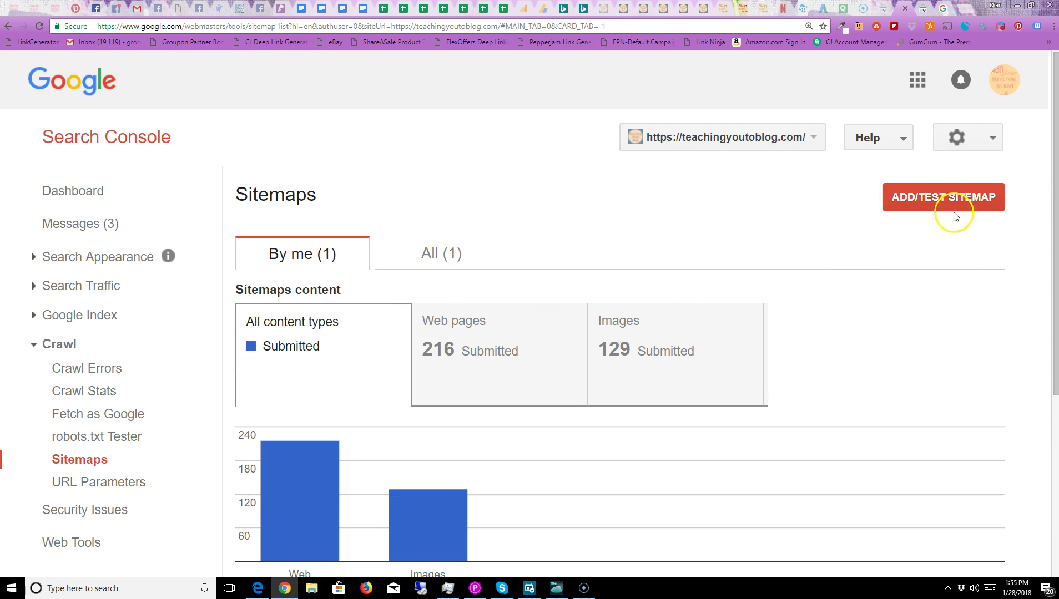
Test sitemap.xml as the site's sitemap, view the test result and close the test
left_click(941, 200)
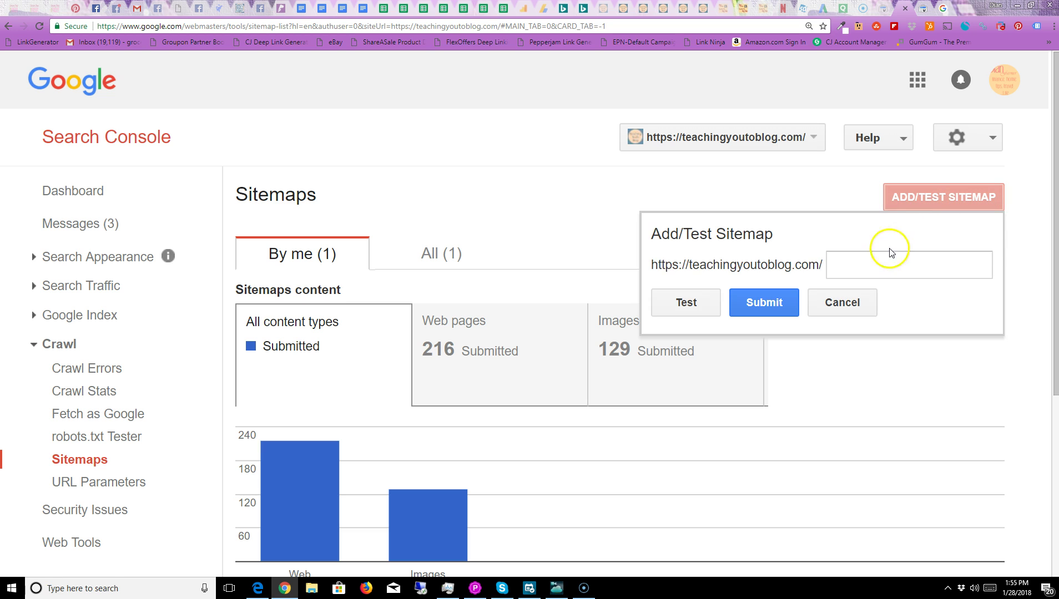
left_click_drag(652, 271, 825, 263)
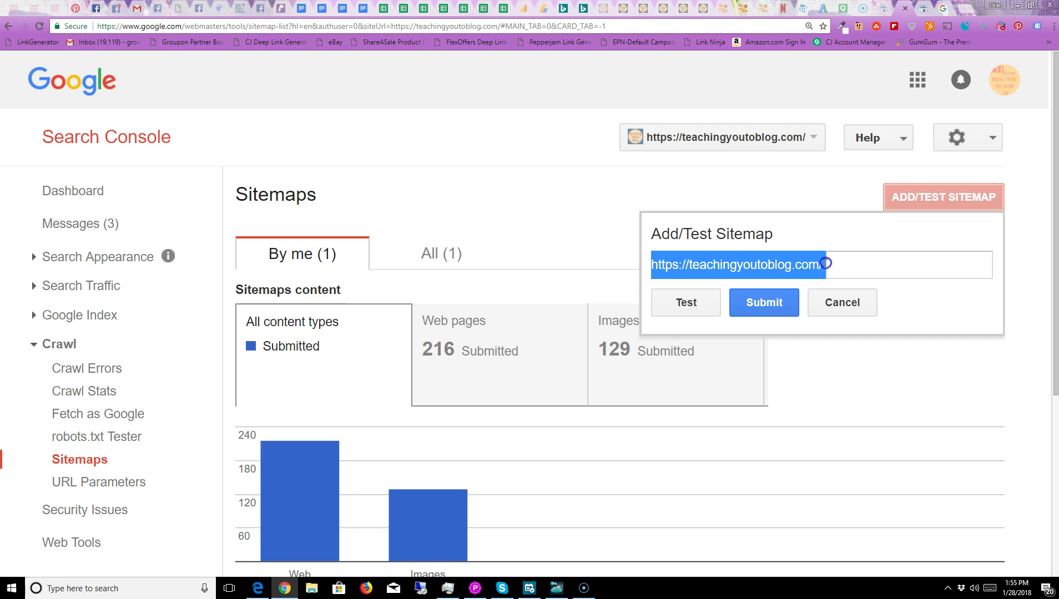
left_click(870, 263)
type("sitemap")
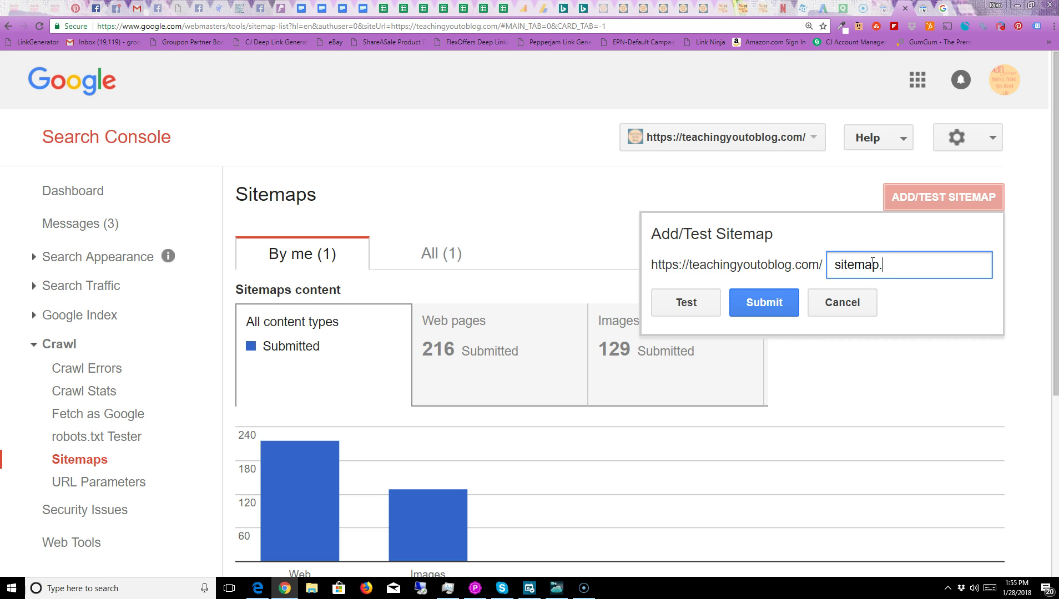
type(".xm")
left_click(686, 303)
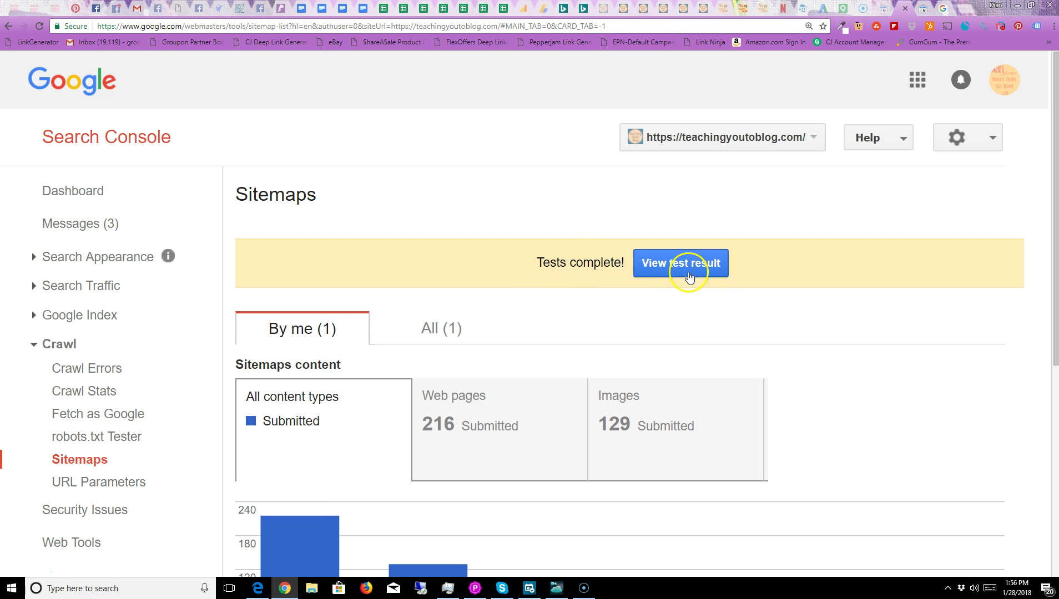
left_click(688, 276)
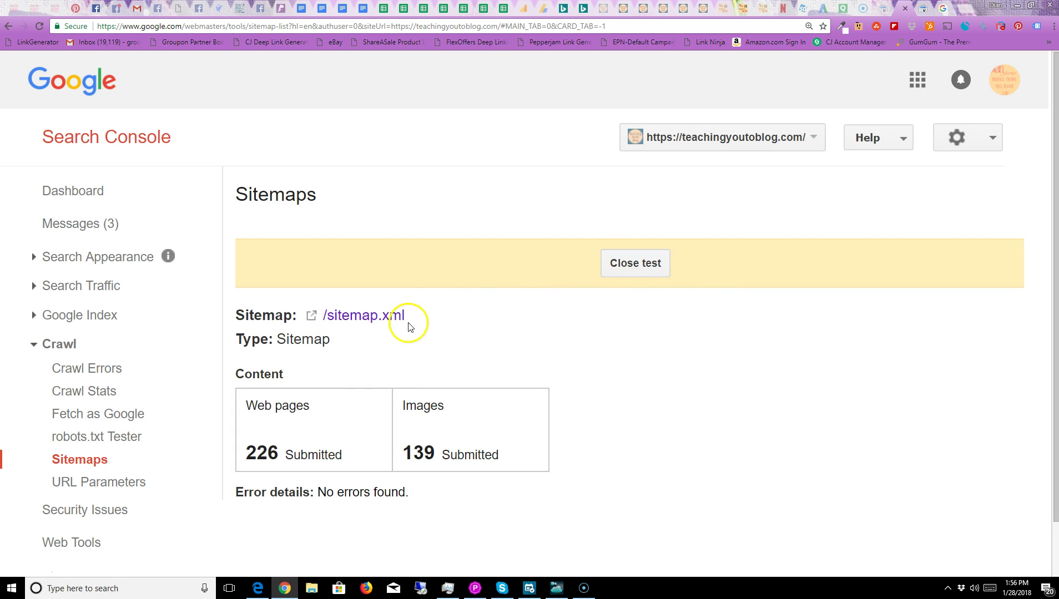
left_click(644, 265)
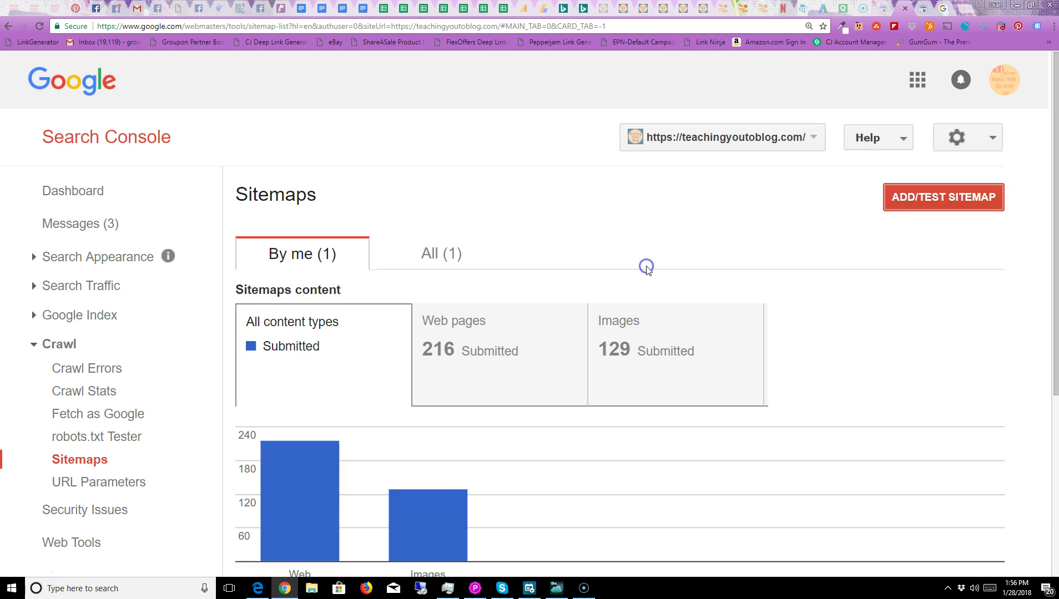
left_click(924, 214)
left_click(861, 265)
type("sitemap.xml")
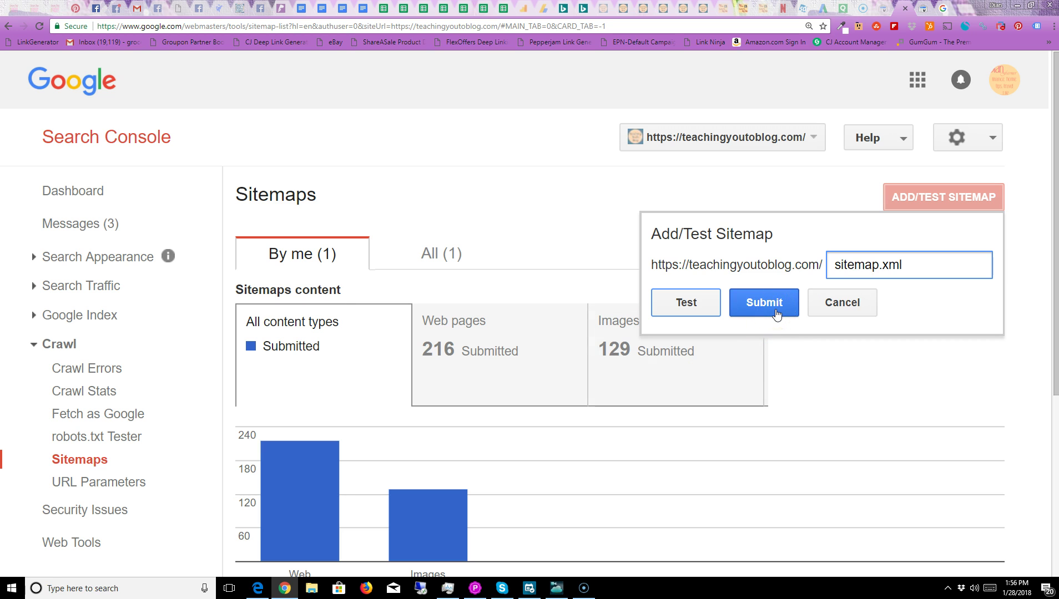
left_click(856, 305)
Review the Sitemaps chart and table for the processing date, issues, and submitted and indexed items
scroll(763, 315, "down", 5)
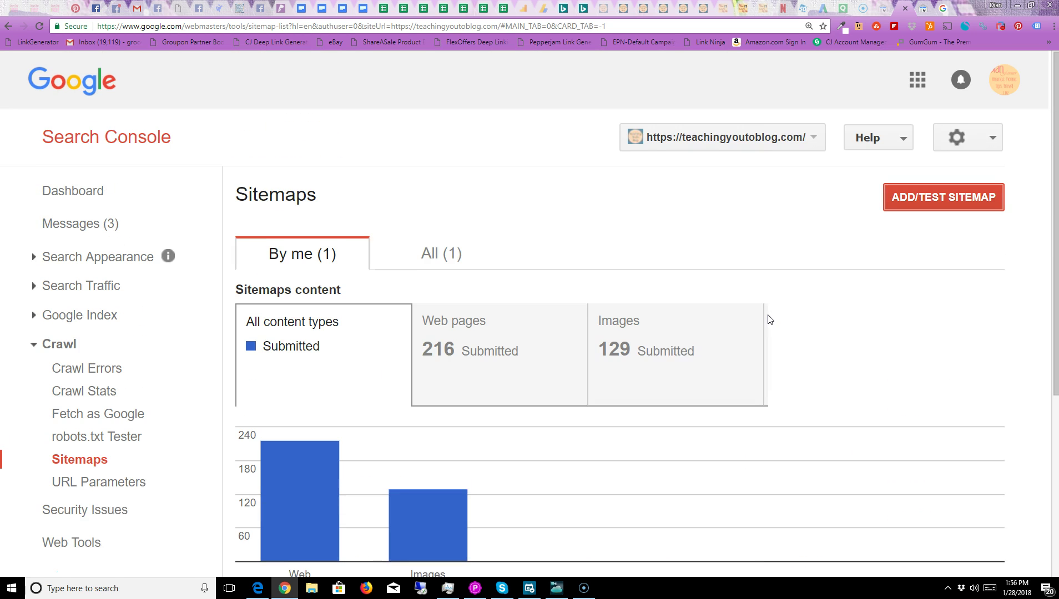
scroll(770, 320, "down", 5)
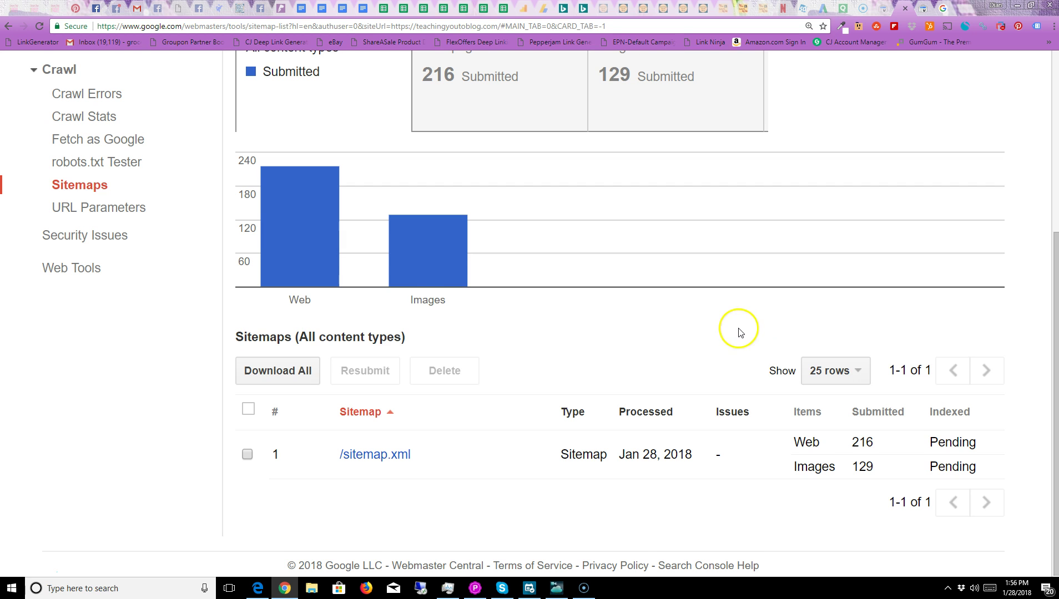
scroll(739, 330, "up", 3)
scroll(739, 332, "down", 3)
scroll(740, 334, "up", 5)
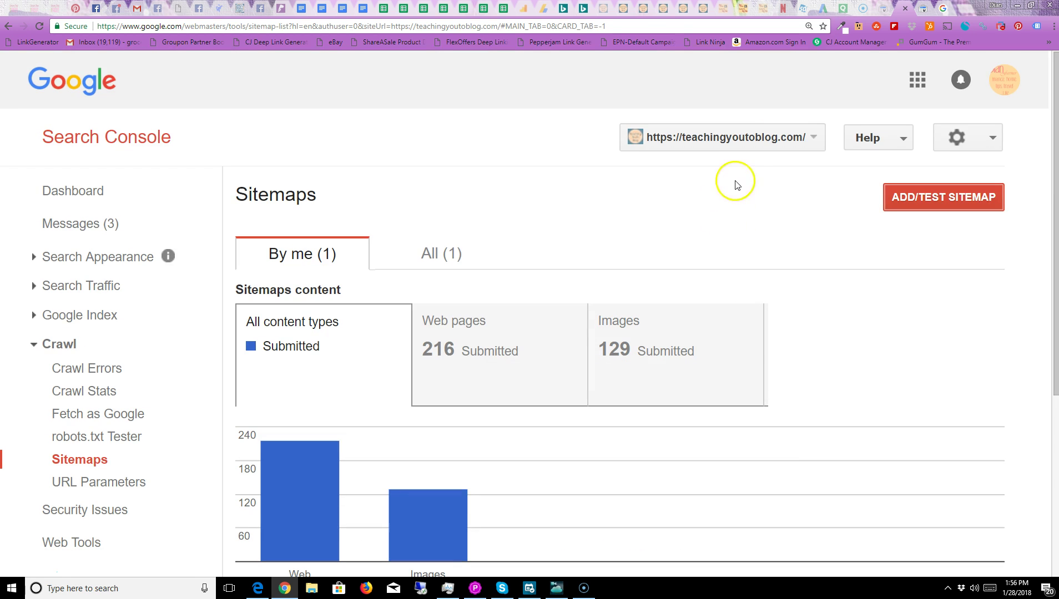
Switch to Bing Webmaster and open the Sitemaps page for teachingyoutoblog.com
left_click(580, 10)
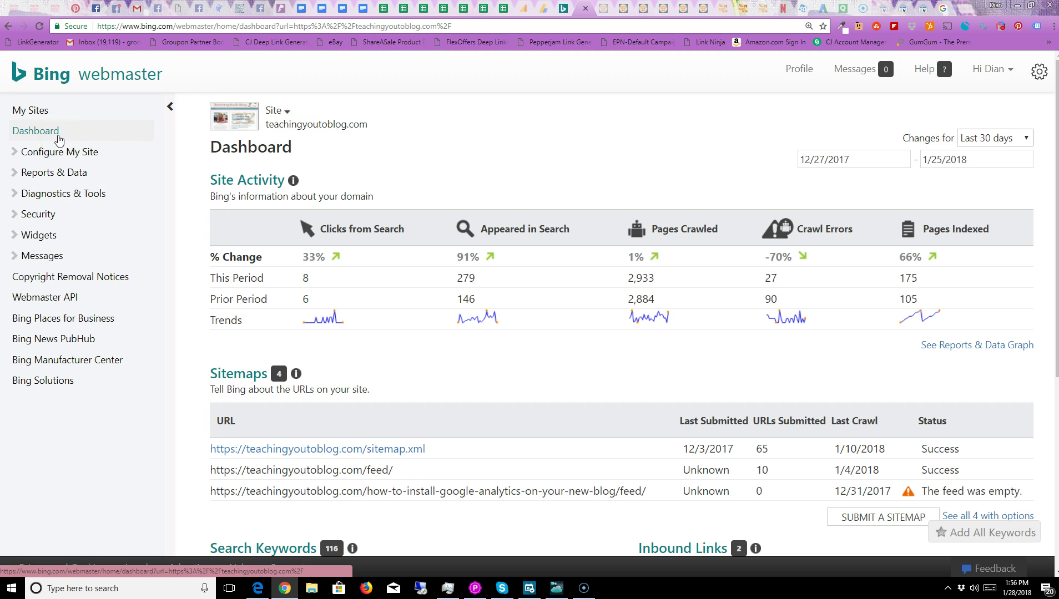
left_click(10, 156)
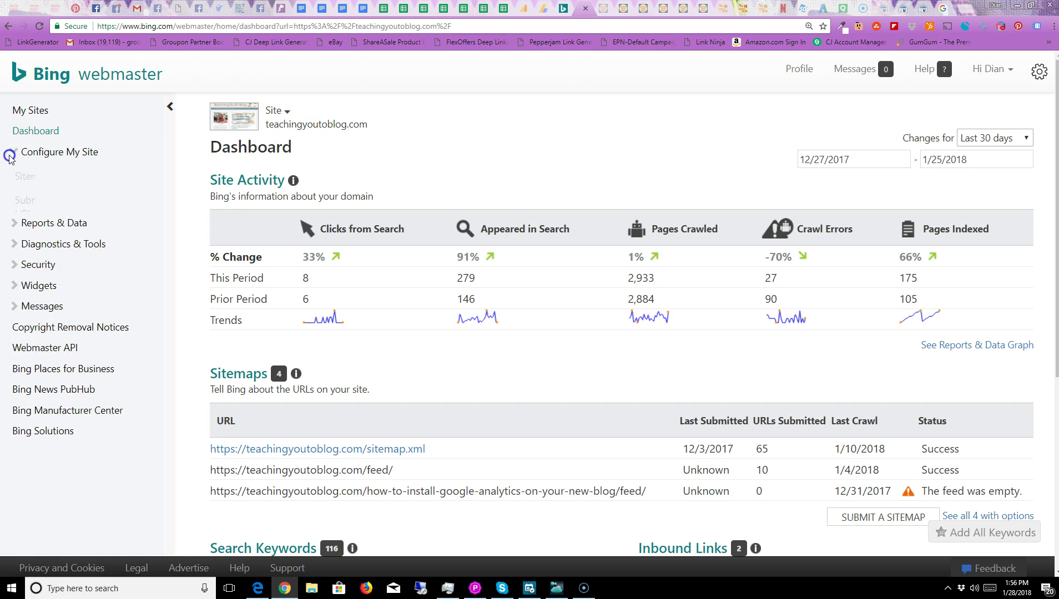
left_click(52, 182)
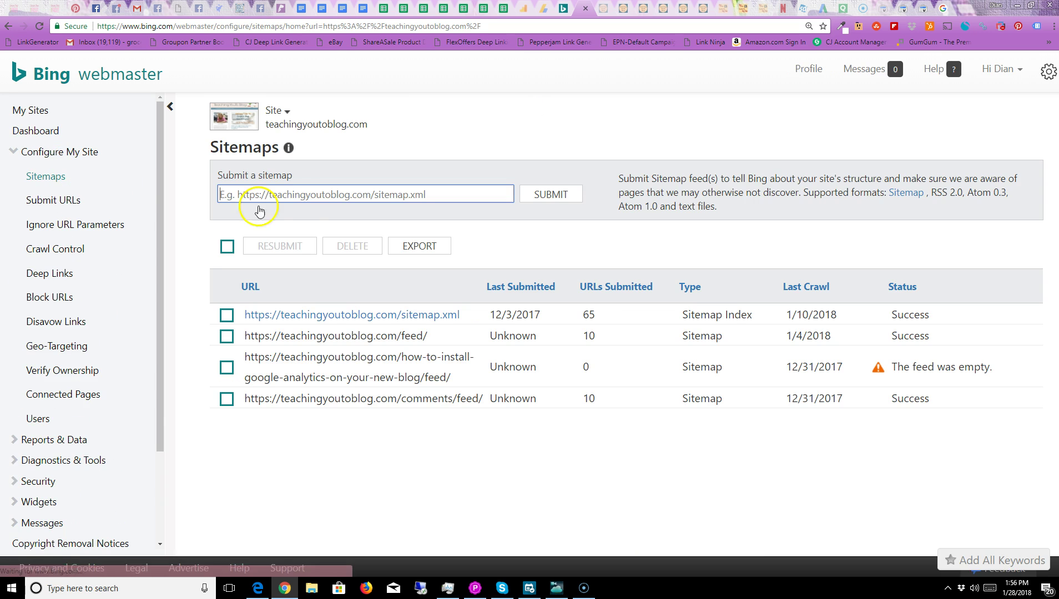
left_click(317, 196)
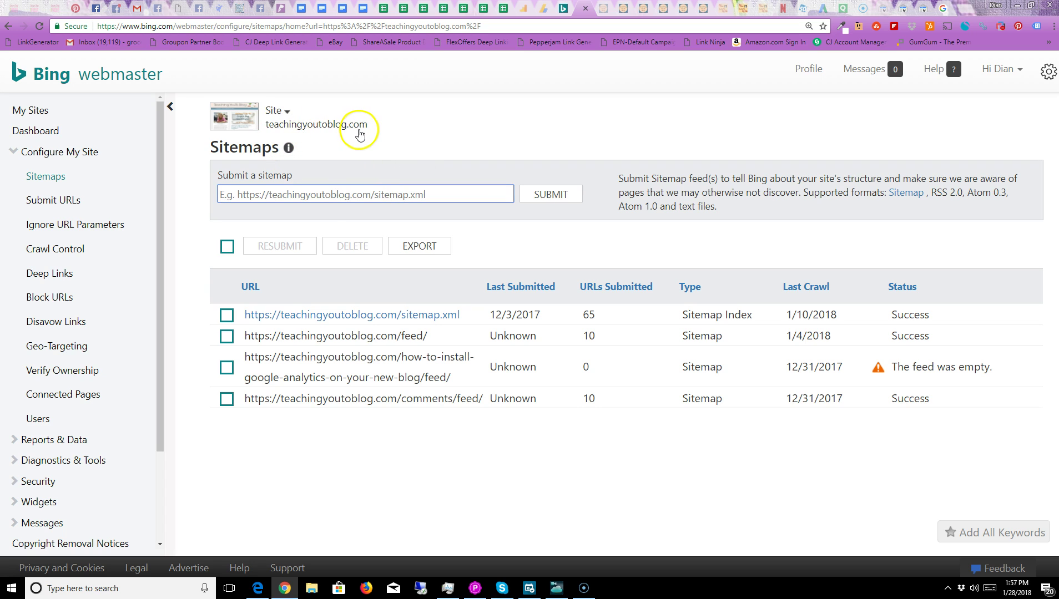
left_click(228, 193)
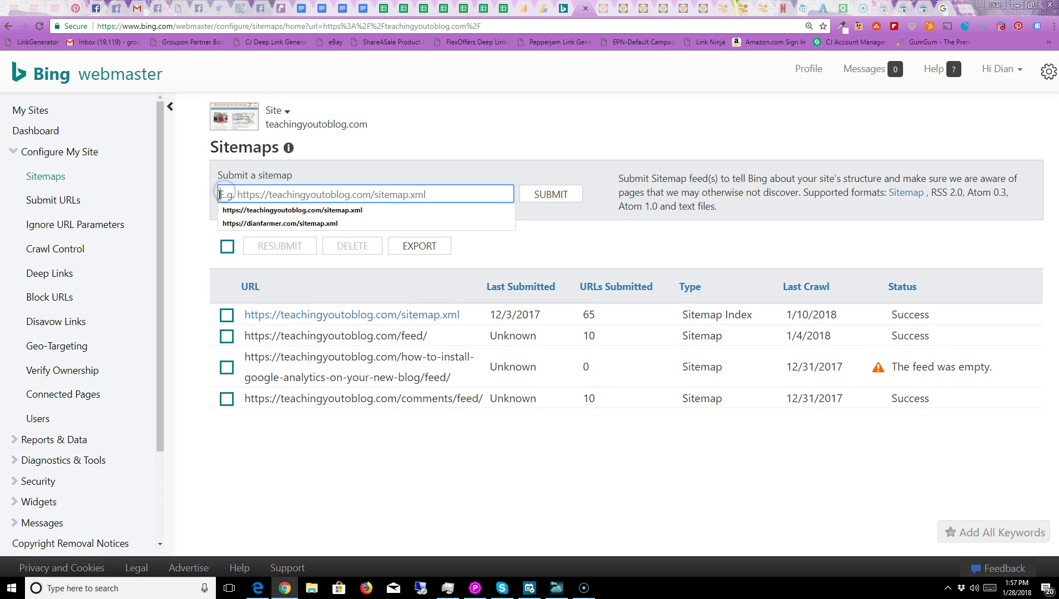
type("https://")
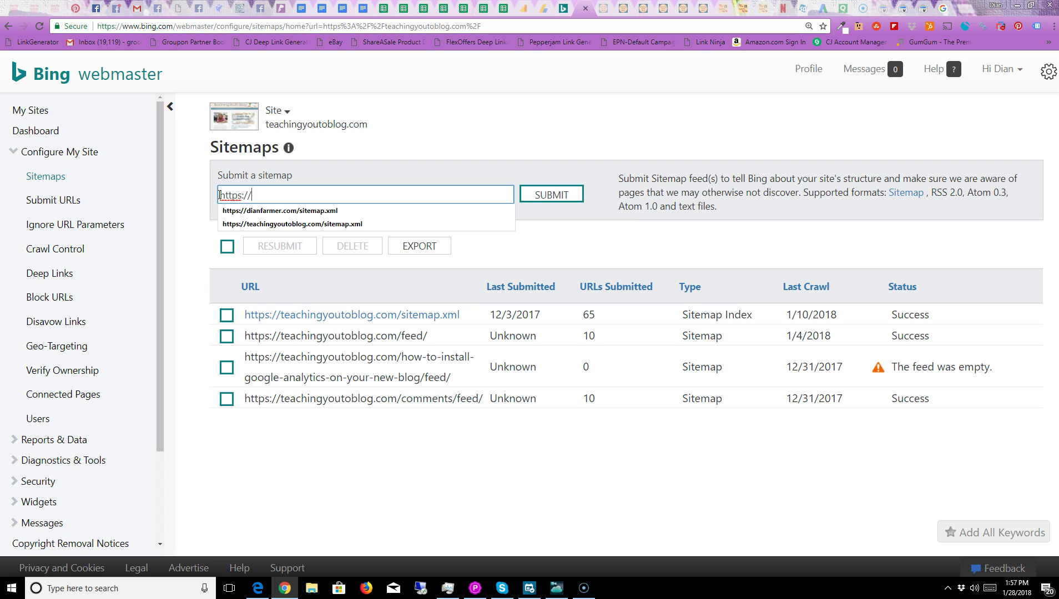
type("teaching")
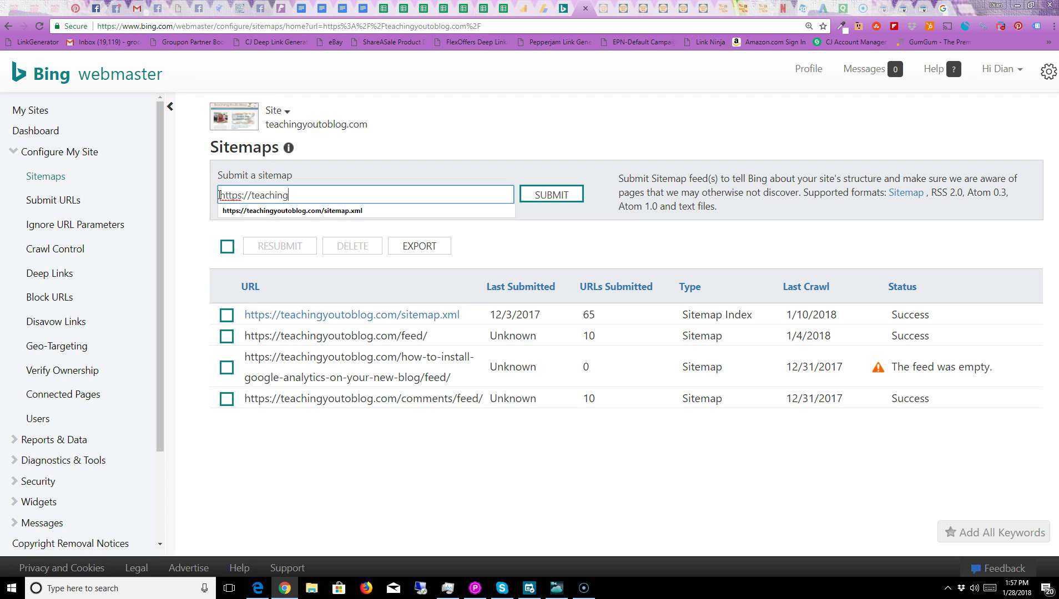
type("youtoblog.com/sitemap.xml")
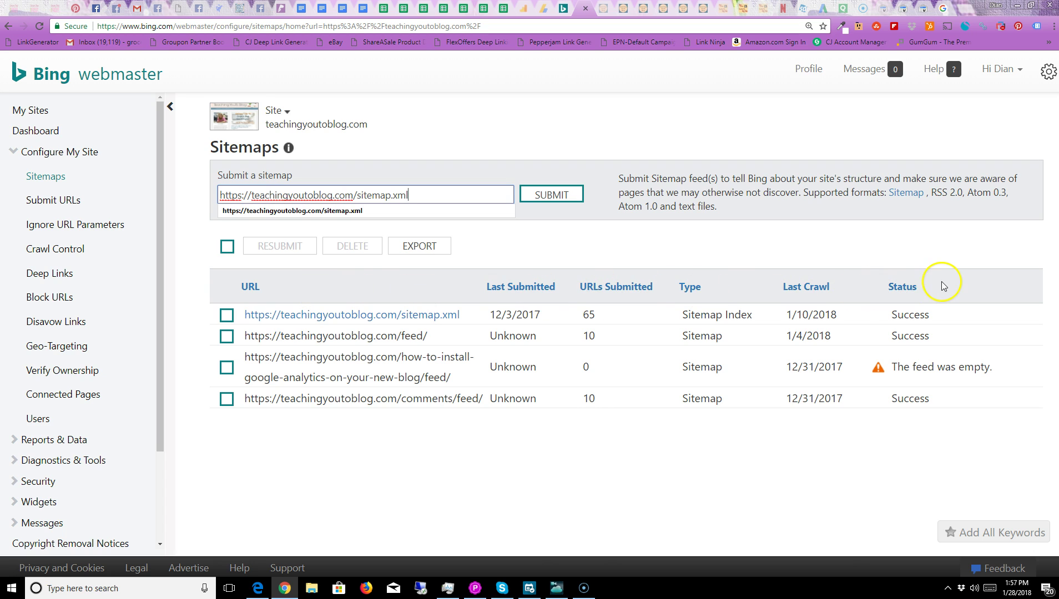
left_click_drag(944, 287, 883, 289)
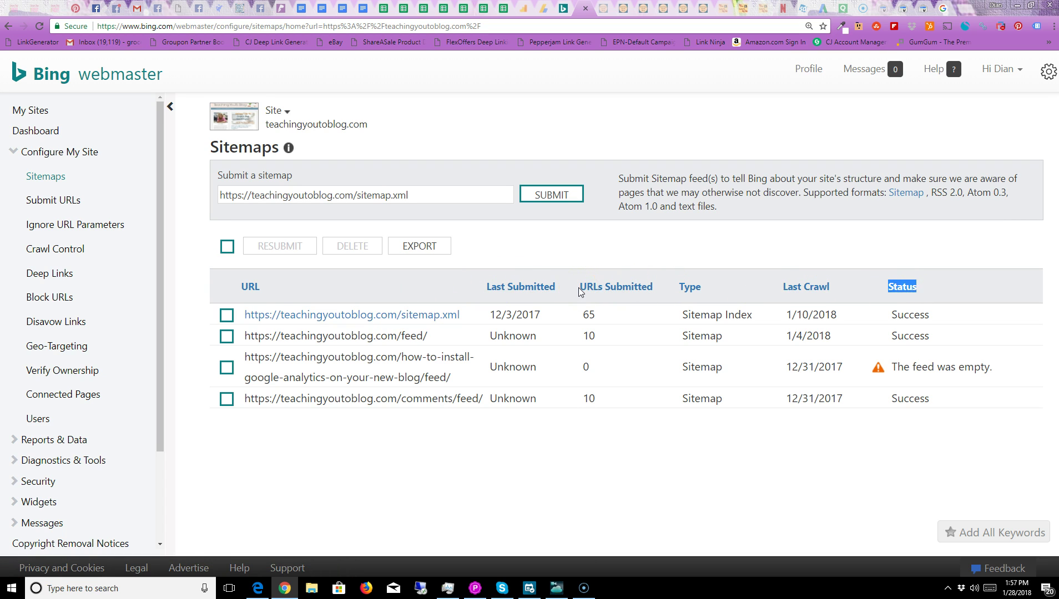
left_click(381, 501)
Switch to the blog post about adding a site to Google and Bing search engines
left_click(660, 15)
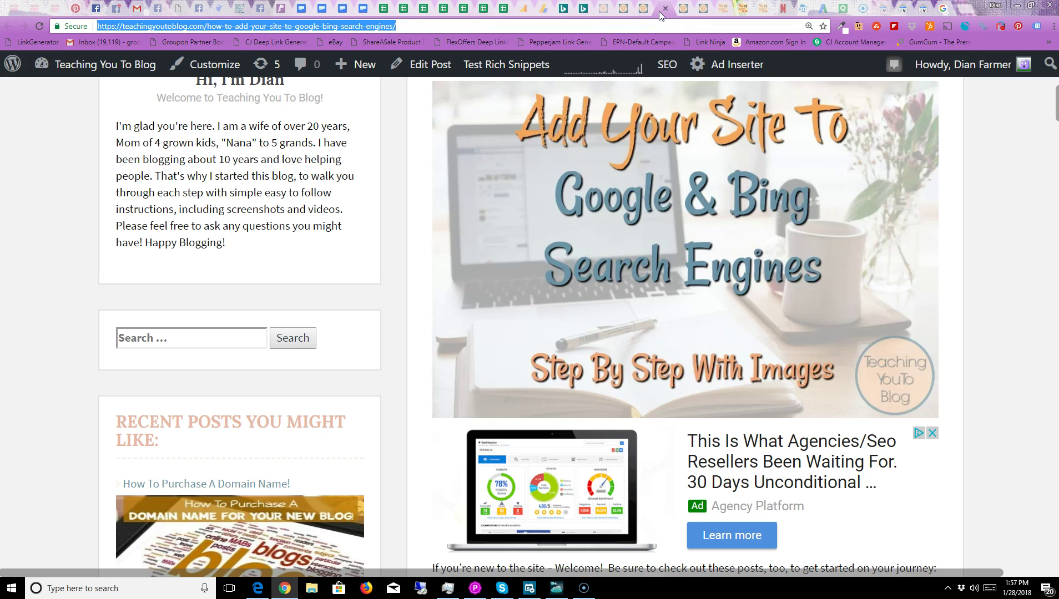